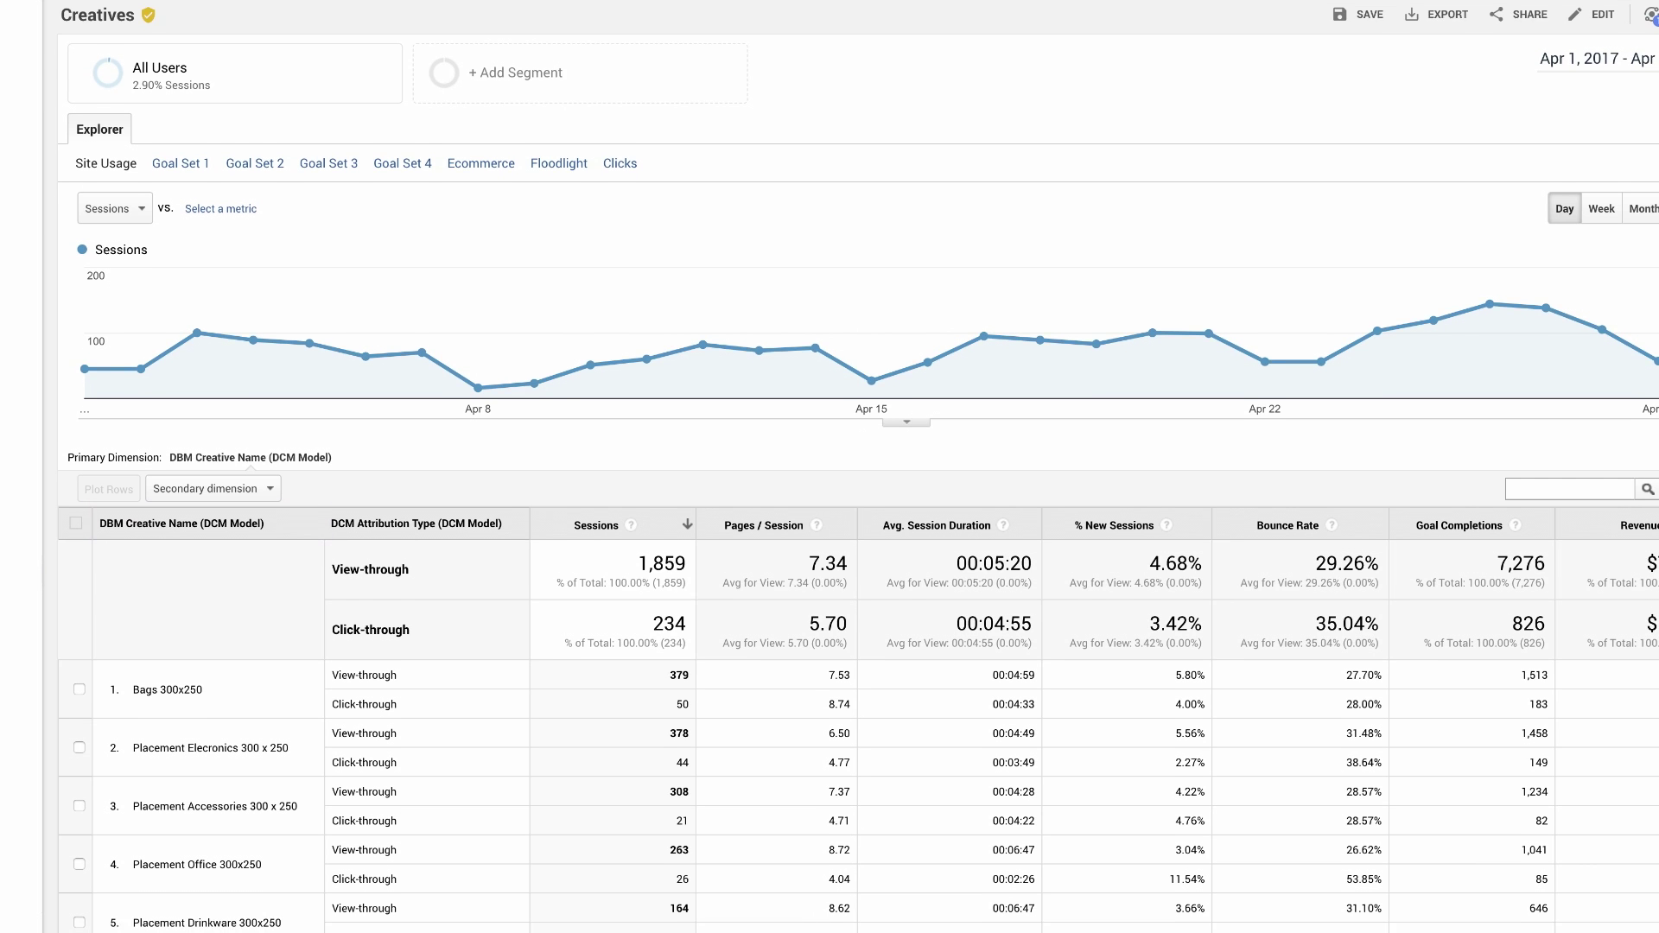
{"action": "scroll", "coordinate": [829, 519], "scroll_direction": "down", "scroll_amount": 2}
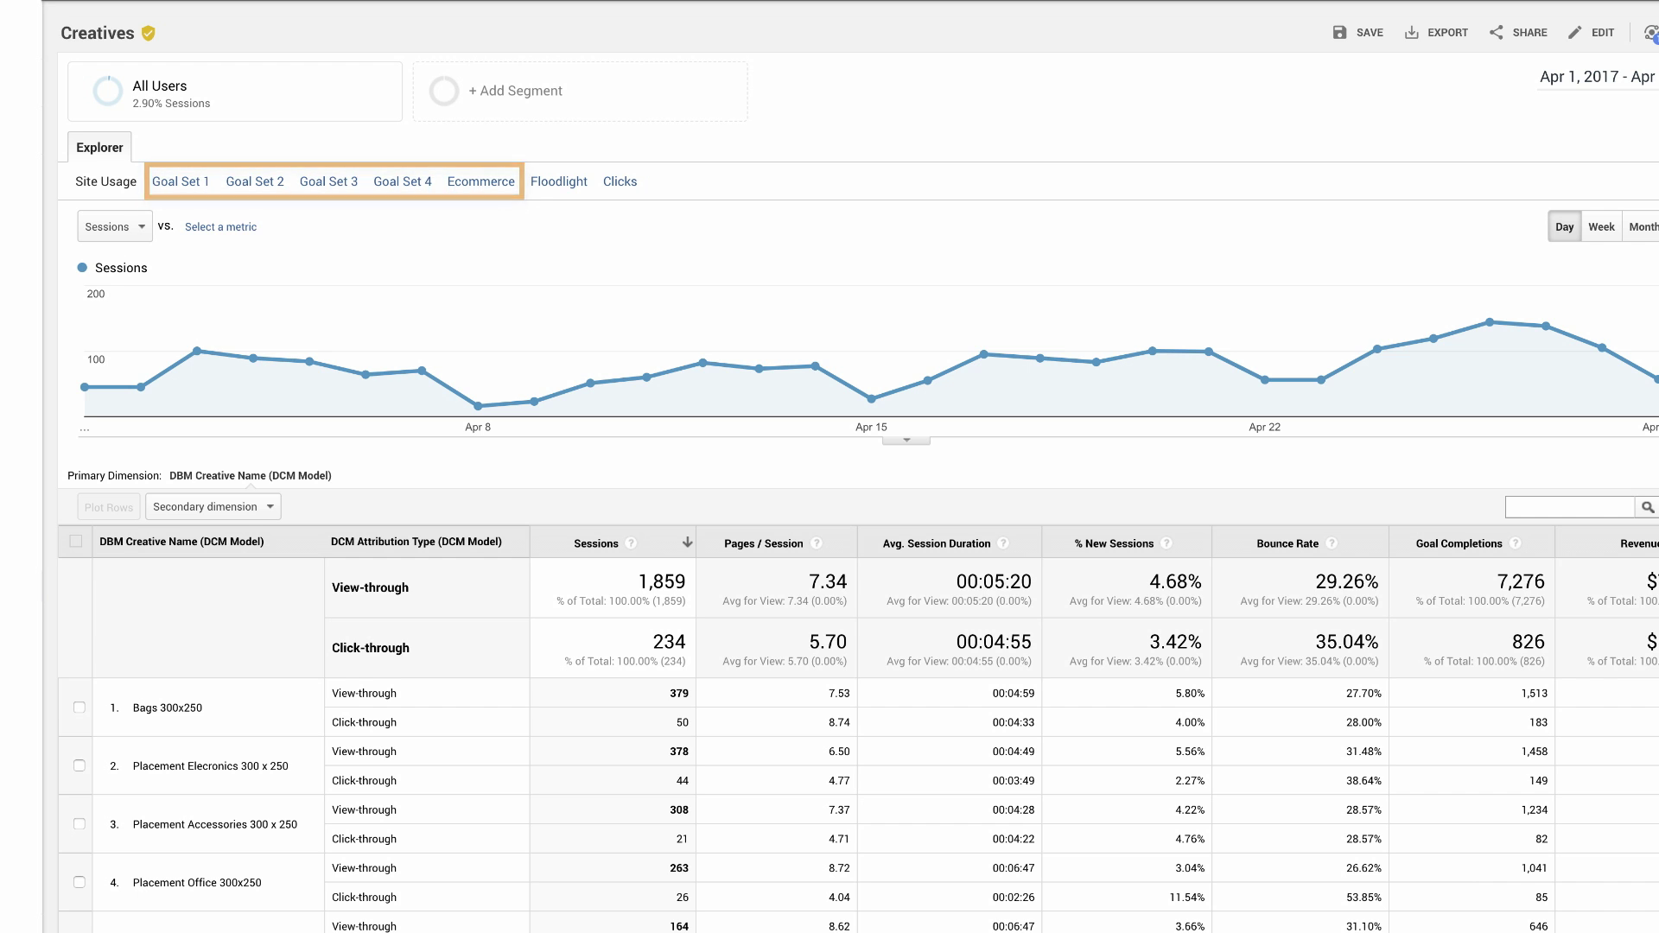
Show DBM clicks and cost for all ten creatives, then return to the Home overview.
{"action": "left_click", "coordinate": [623, 182]}
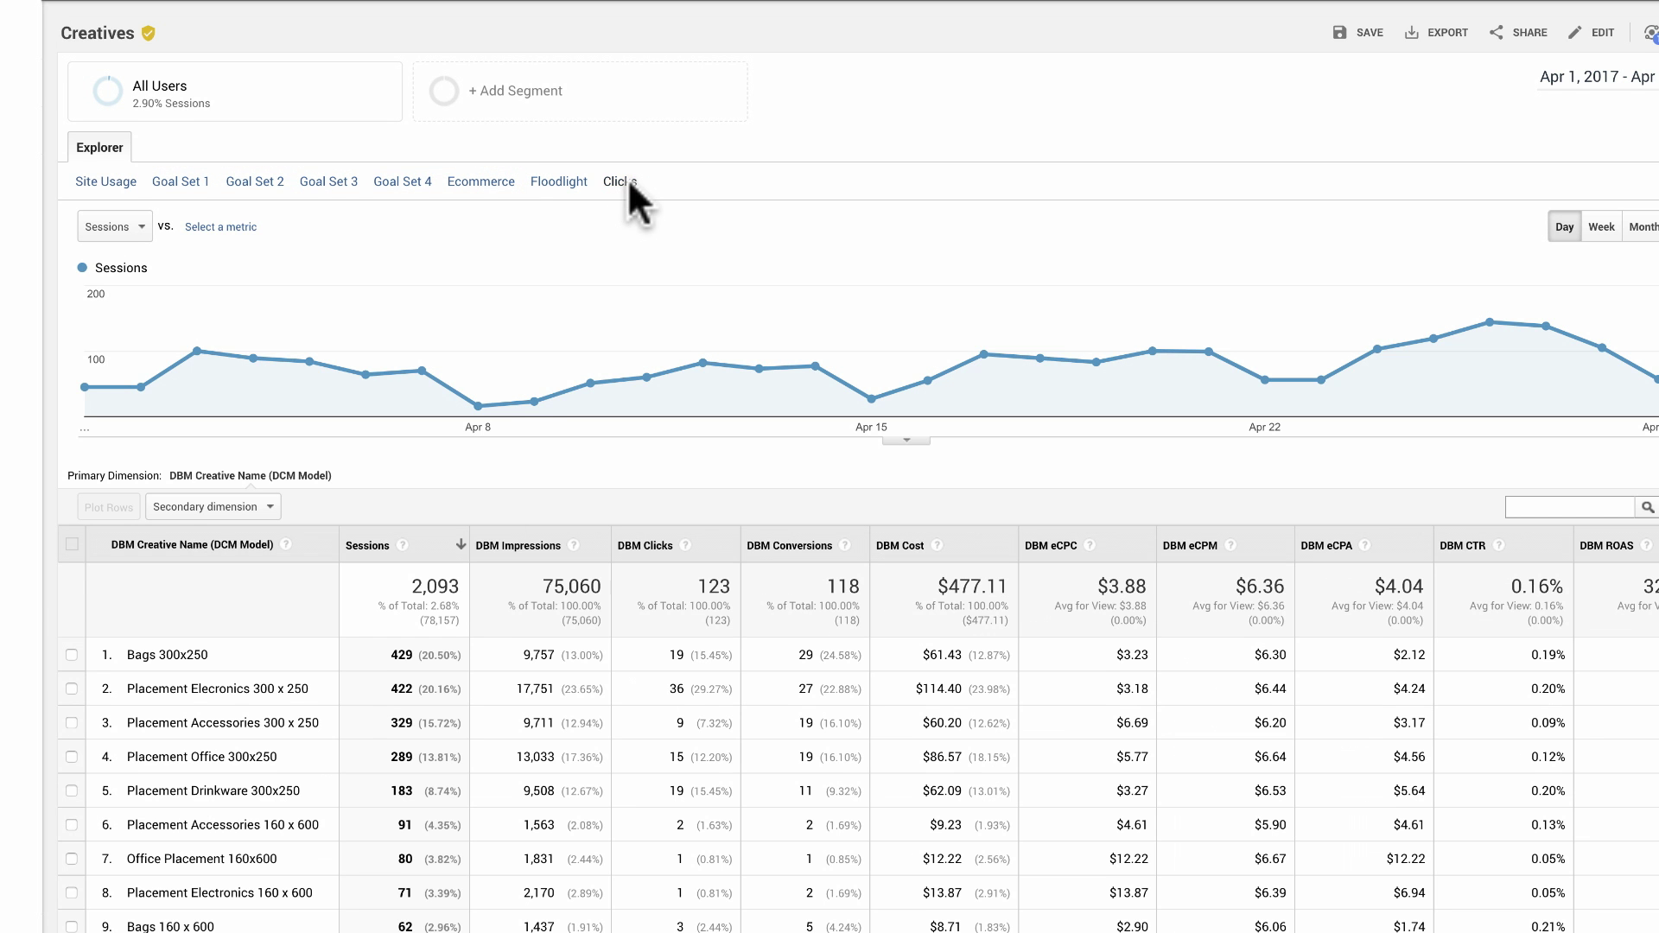
{"action": "scroll", "coordinate": [628, 177], "scroll_direction": "down", "scroll_amount": 2}
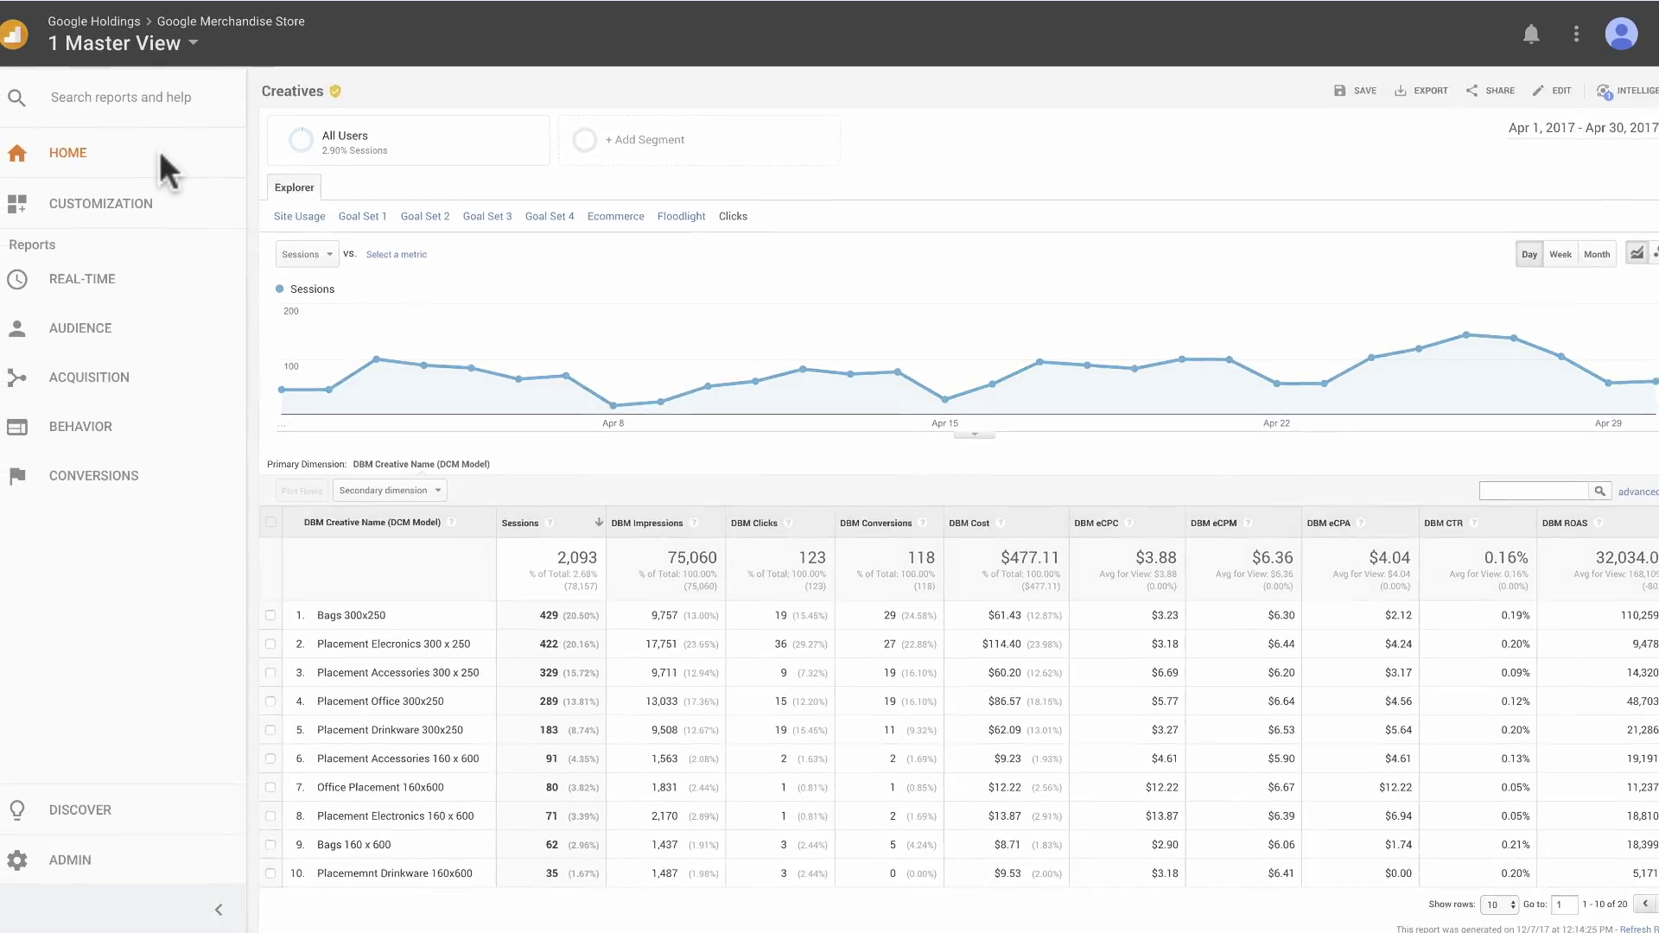
{"action": "left_click", "coordinate": [155, 159]}
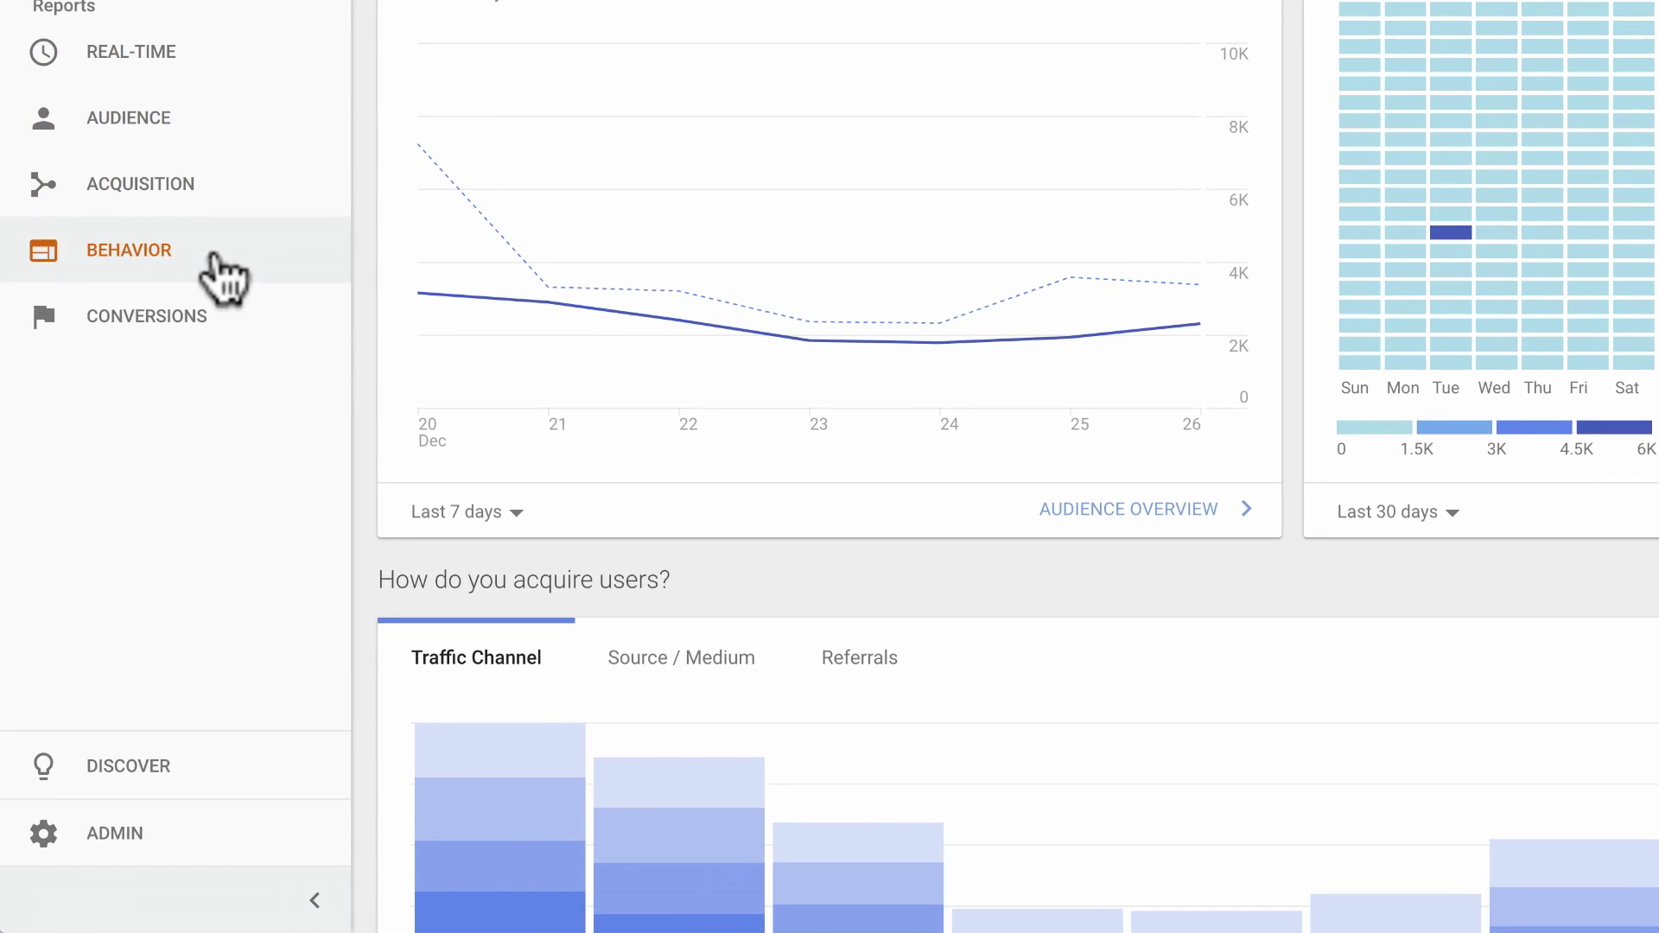
Open Behavior > Site Content > All Pages and show its secondary dimension list.
{"action": "left_click", "coordinate": [226, 276]}
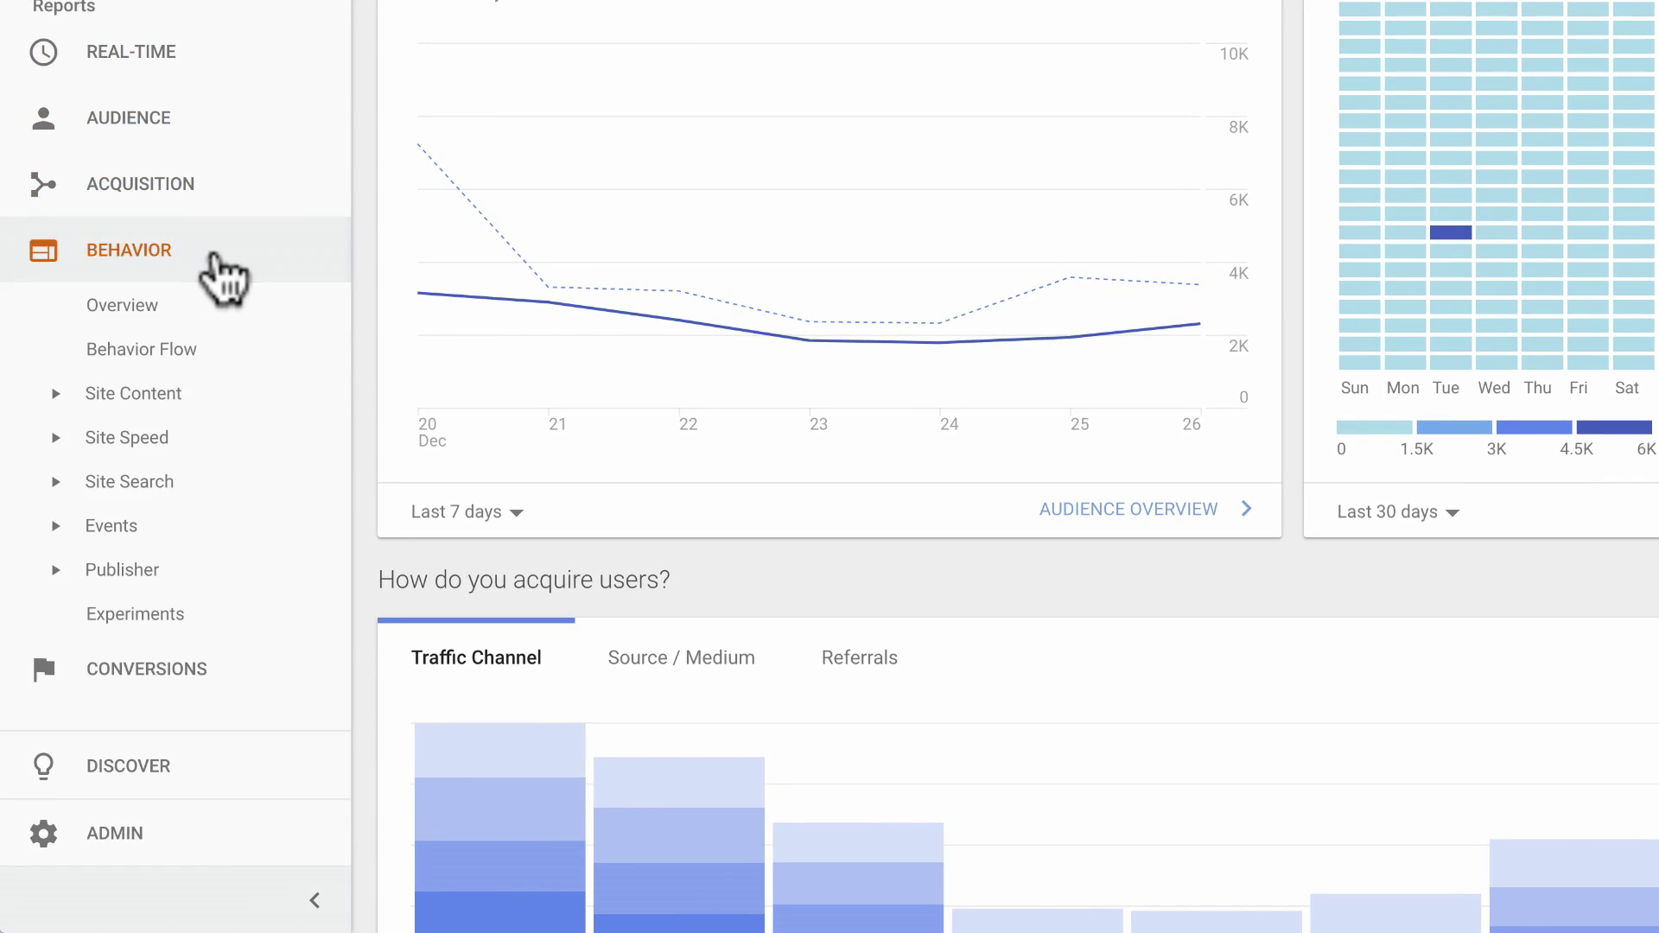
{"action": "left_click", "coordinate": [156, 393]}
{"action": "left_click", "coordinate": [213, 465]}
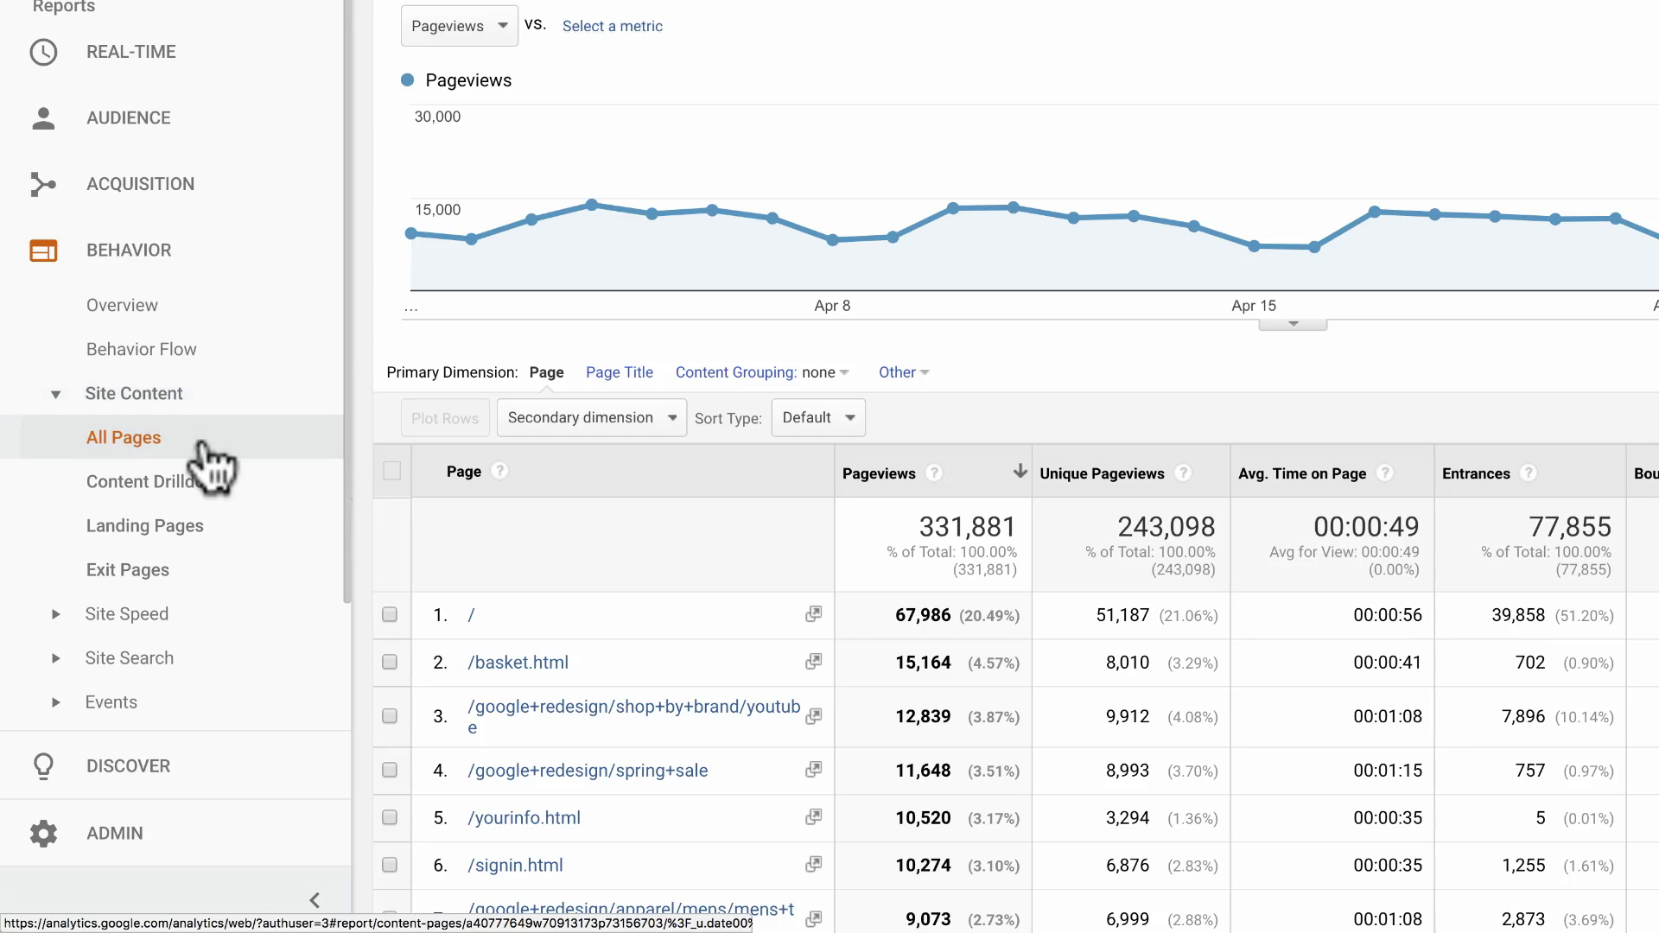
{"action": "left_click", "coordinate": [603, 427]}
{"action": "type", "text": "db"}
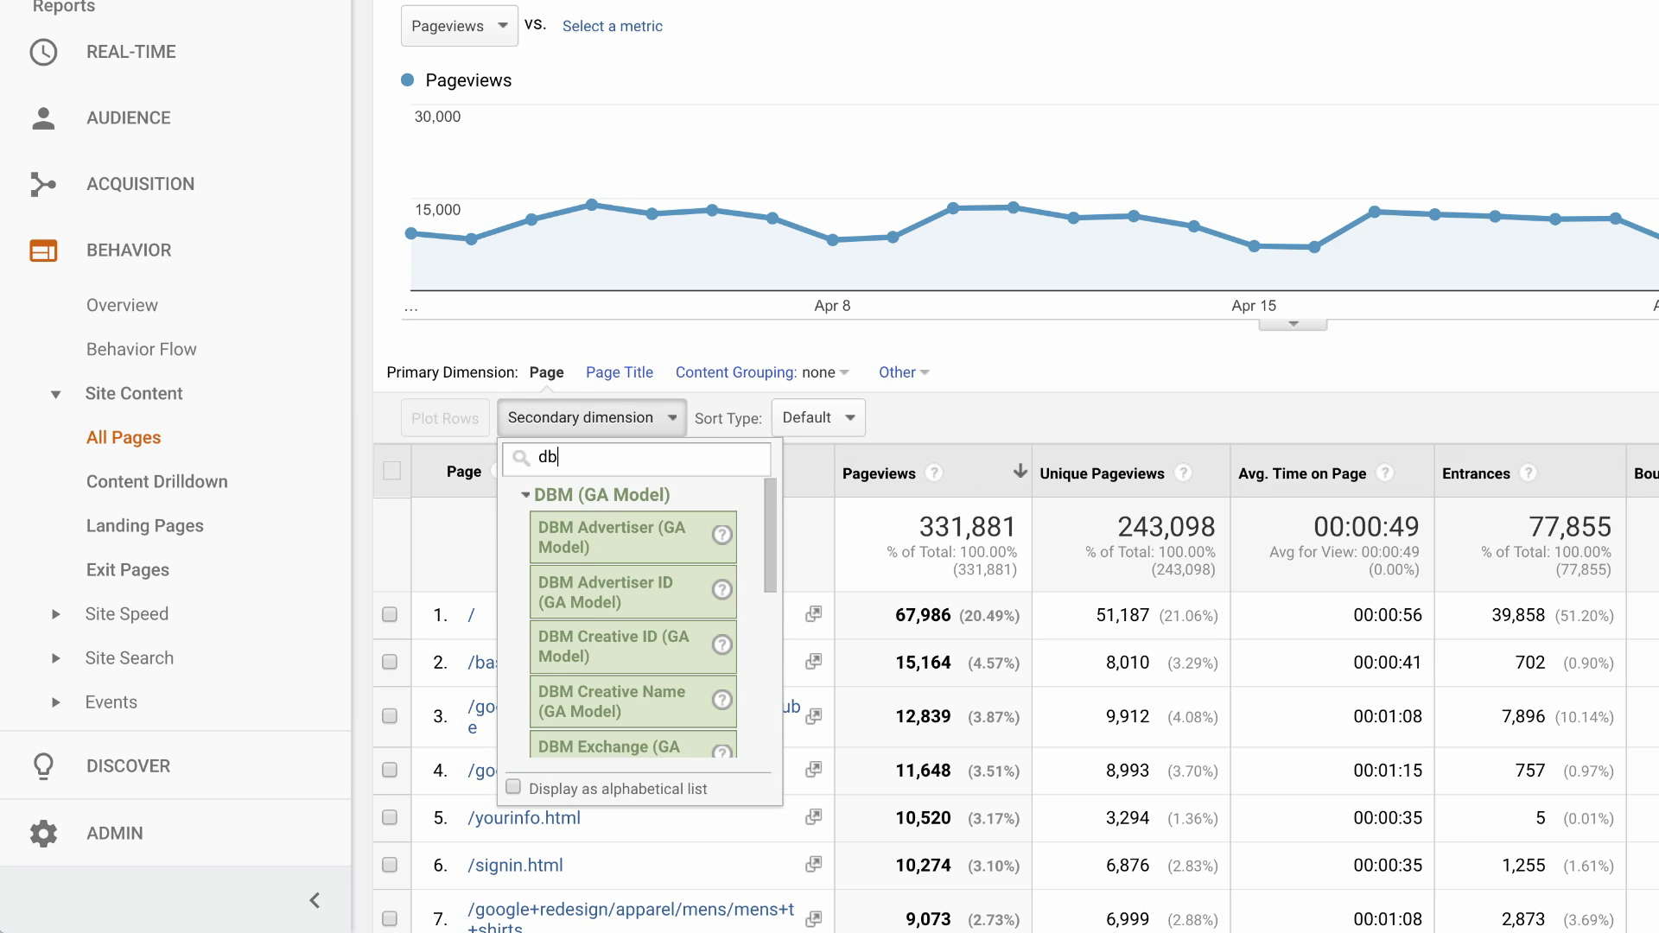
{"action": "type", "text": "m"}
{"action": "left_click_drag", "start_coordinate": [770, 525], "coordinate": [769, 692]}
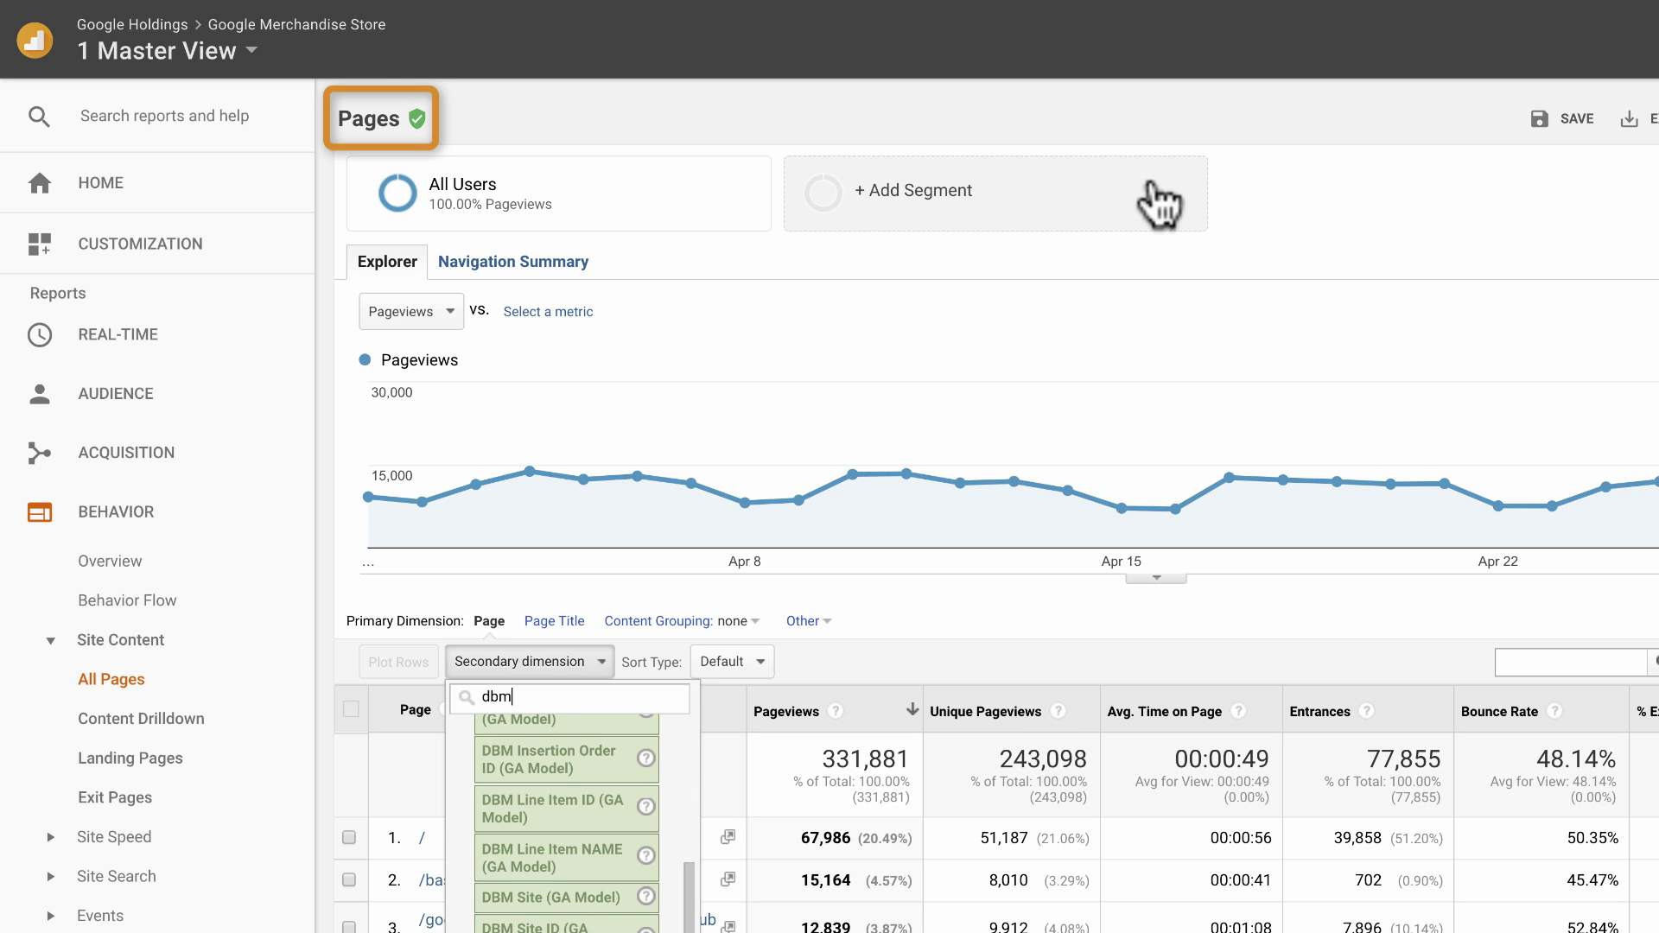
Start a new user segment and show its Advanced condition filters.
{"action": "left_click", "coordinate": [1160, 203]}
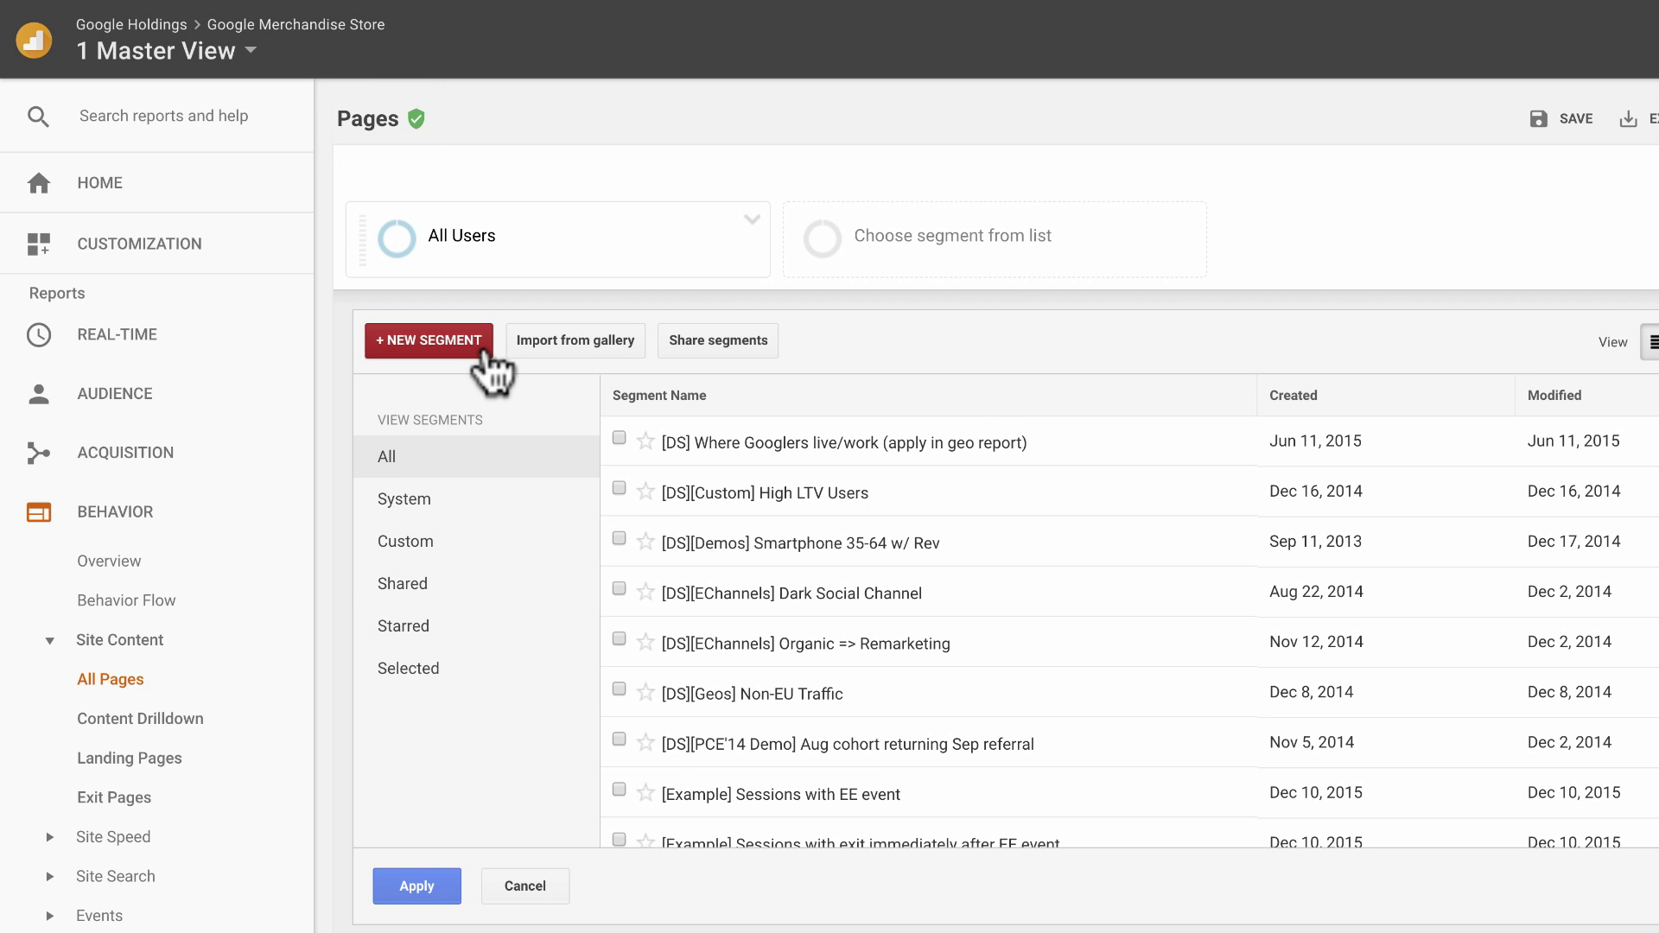
{"action": "left_click", "coordinate": [429, 340]}
{"action": "left_click", "coordinate": [538, 667]}
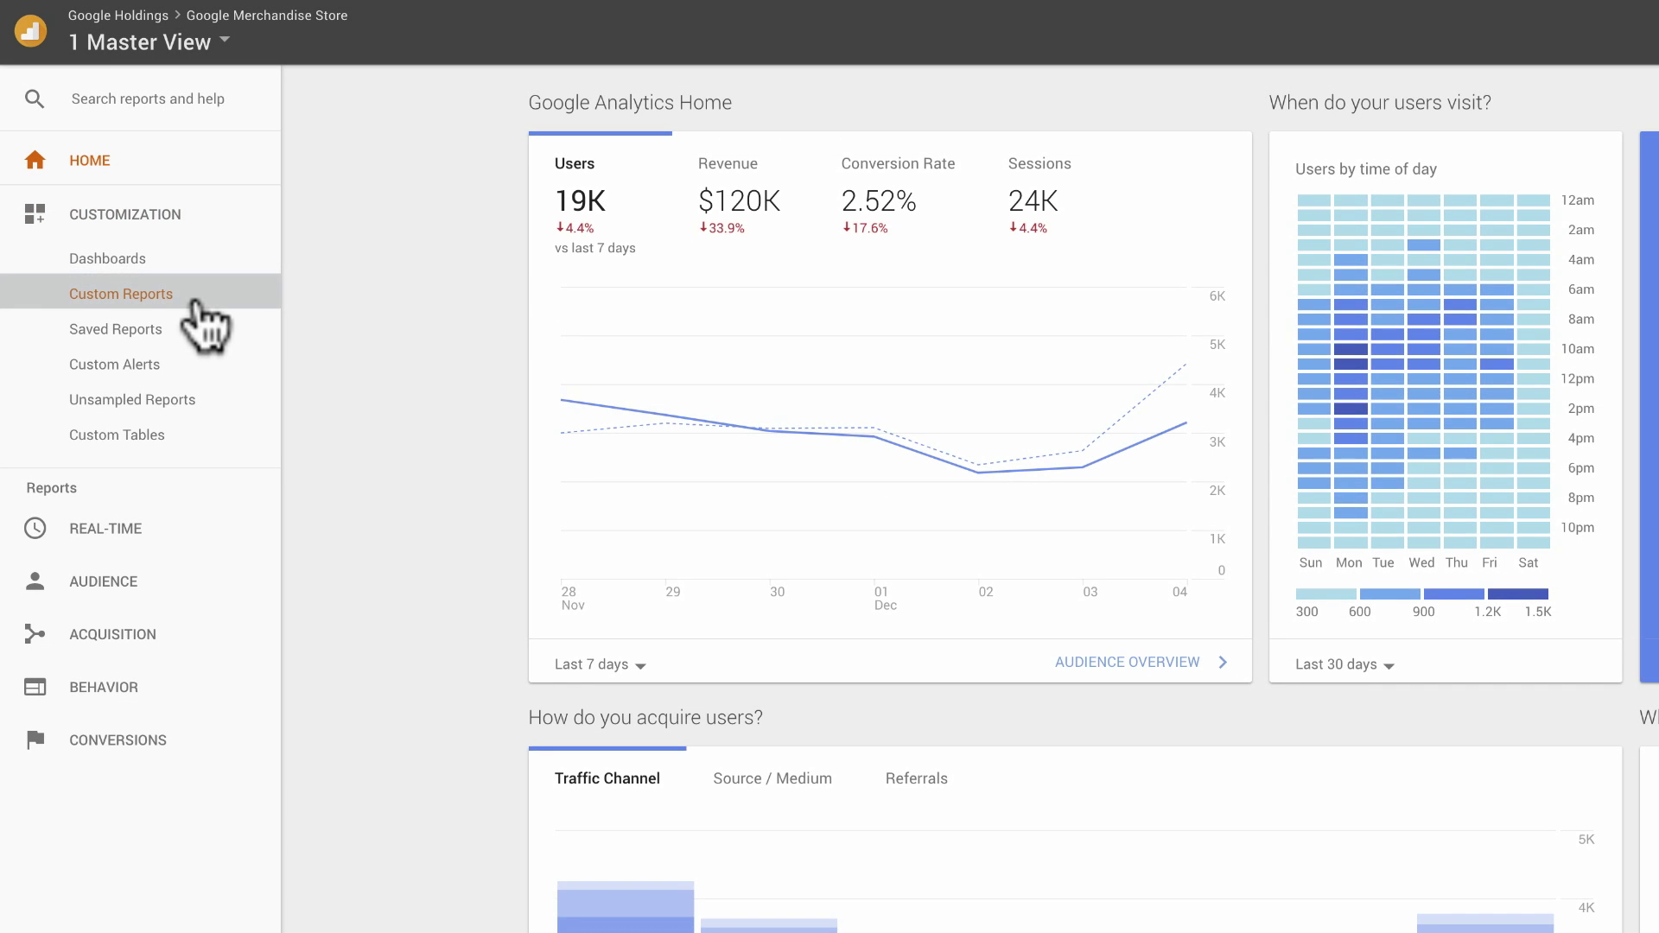
Create a new custom report from Custom Reports and show its drilldown dimension list.
{"action": "left_click", "coordinate": [201, 309]}
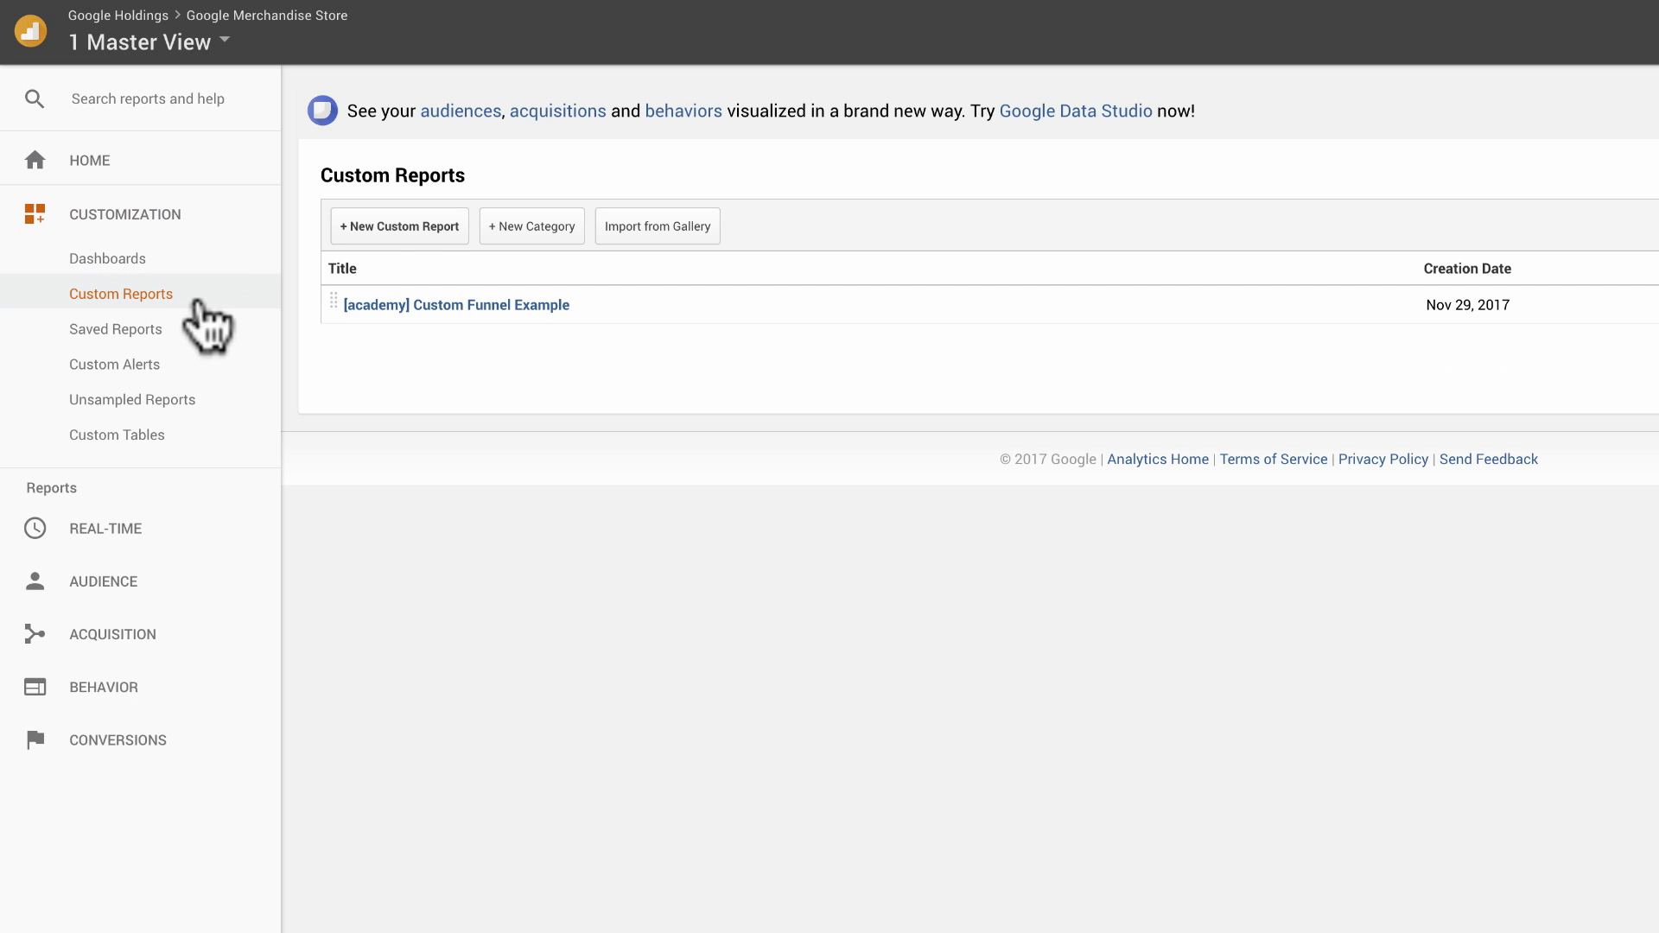
{"action": "left_click", "coordinate": [399, 226]}
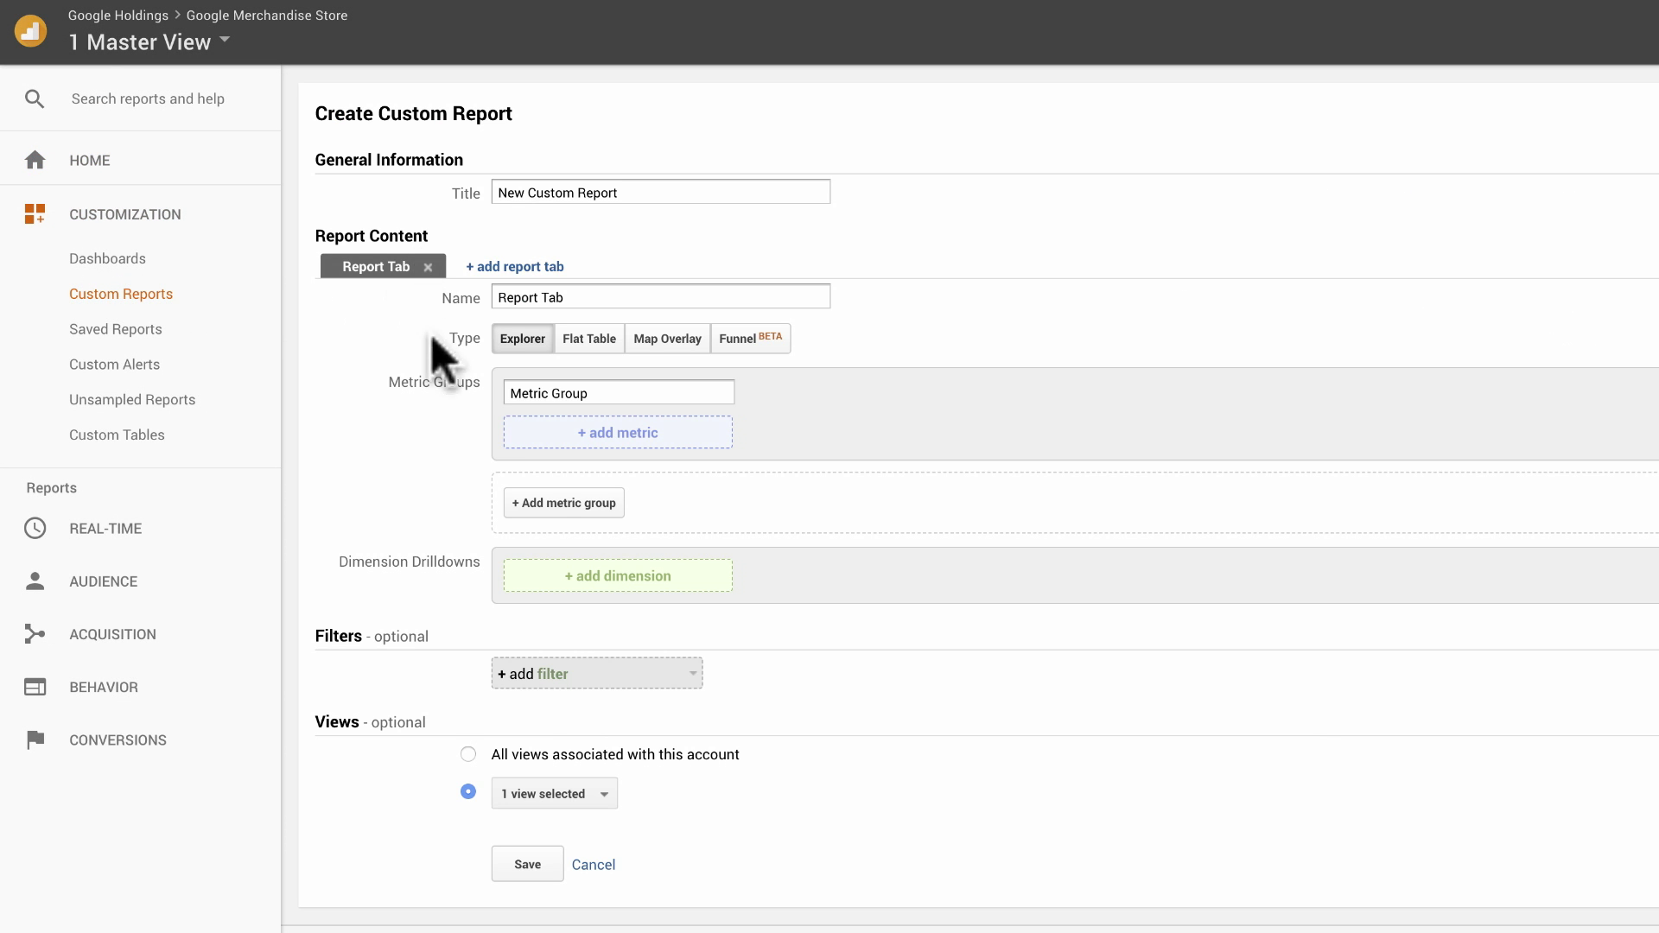
{"action": "left_click", "coordinate": [535, 433]}
{"action": "type", "text": "dbm"}
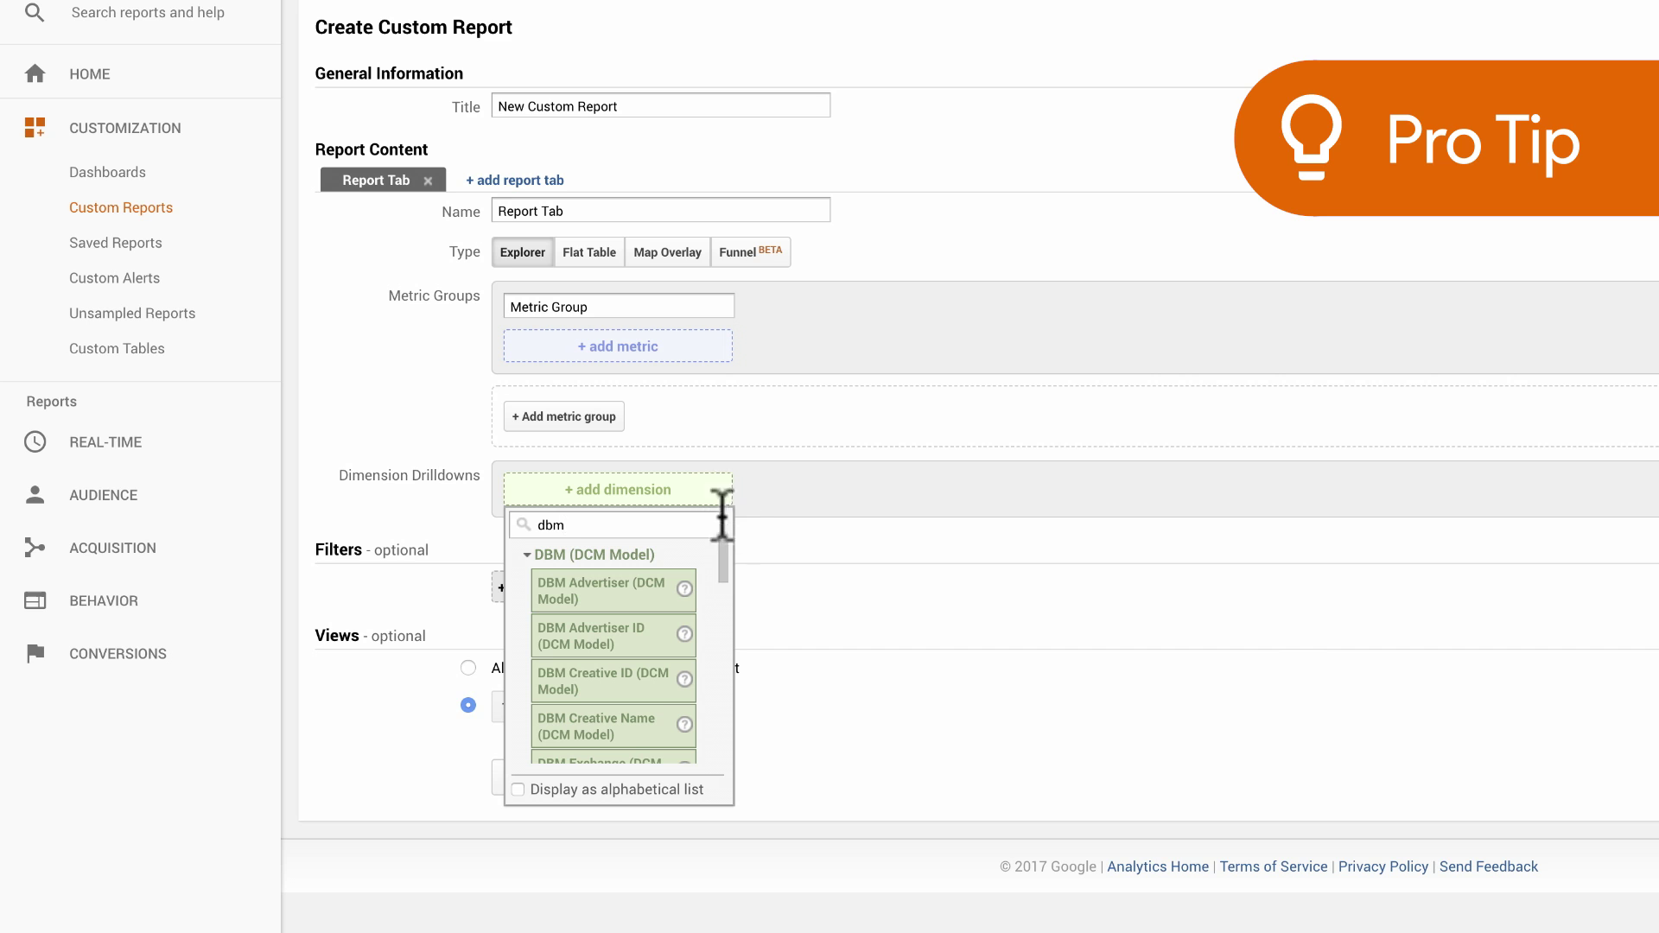
{"action": "left_click_drag", "start_coordinate": [720, 546], "coordinate": [721, 587]}
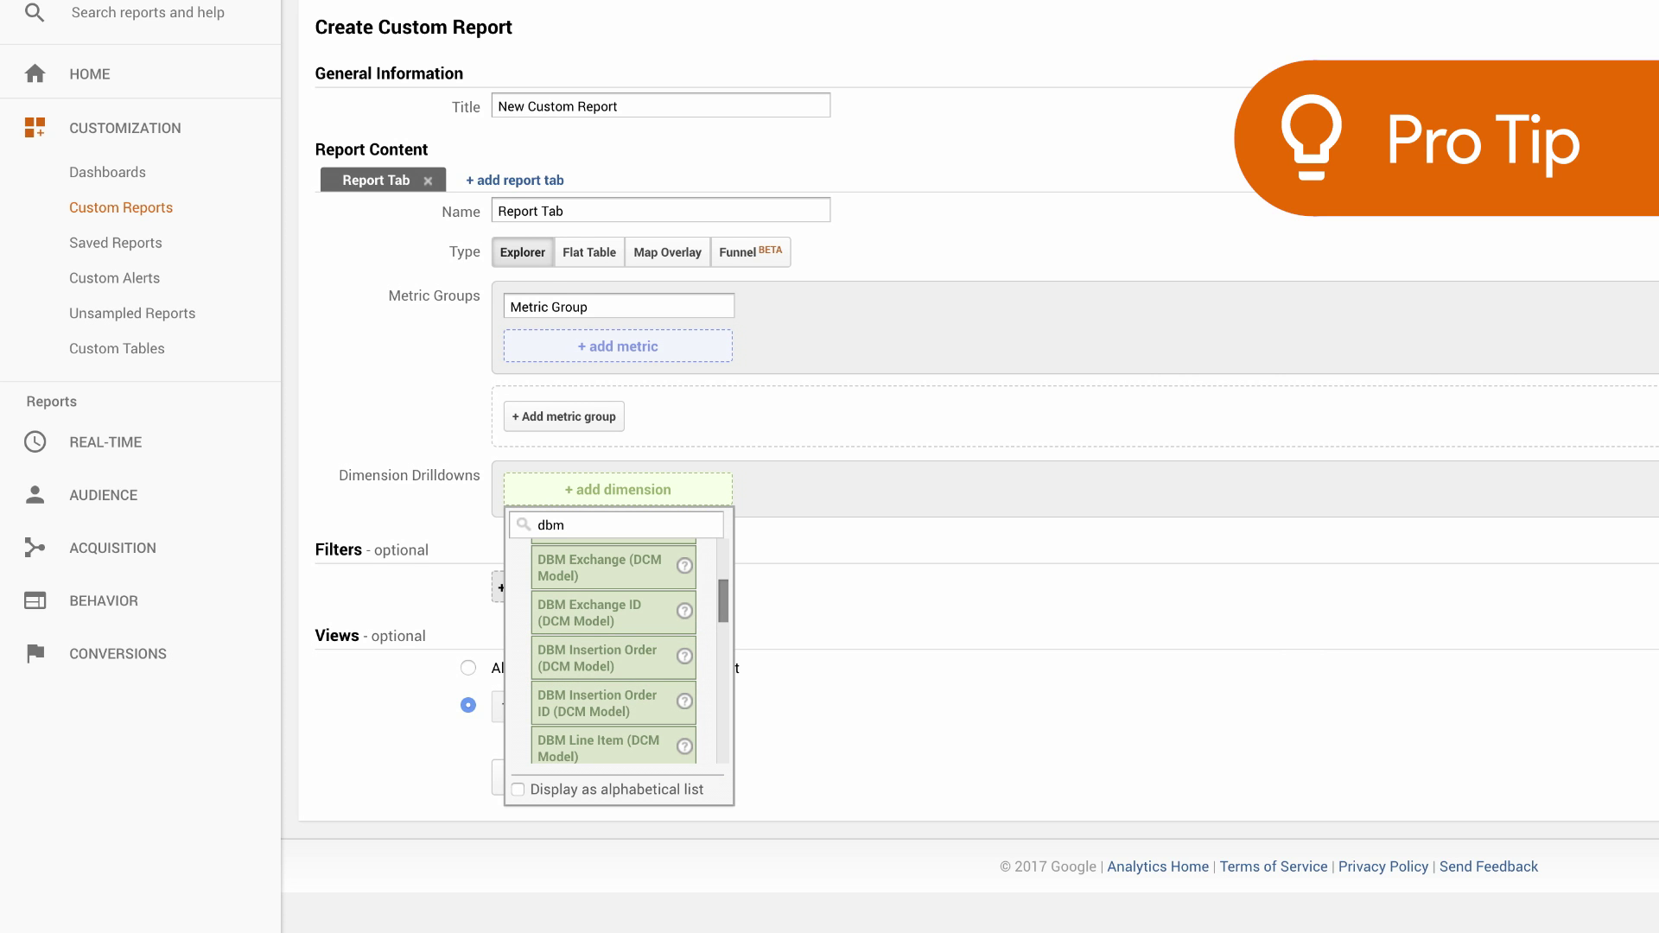
{"action": "scroll", "coordinate": [670, 518], "scroll_direction": "down", "scroll_amount": 1}
Clear the 'dbm' search from the drilldown dimension picker.
{"action": "key", "text": "BackSpace"}
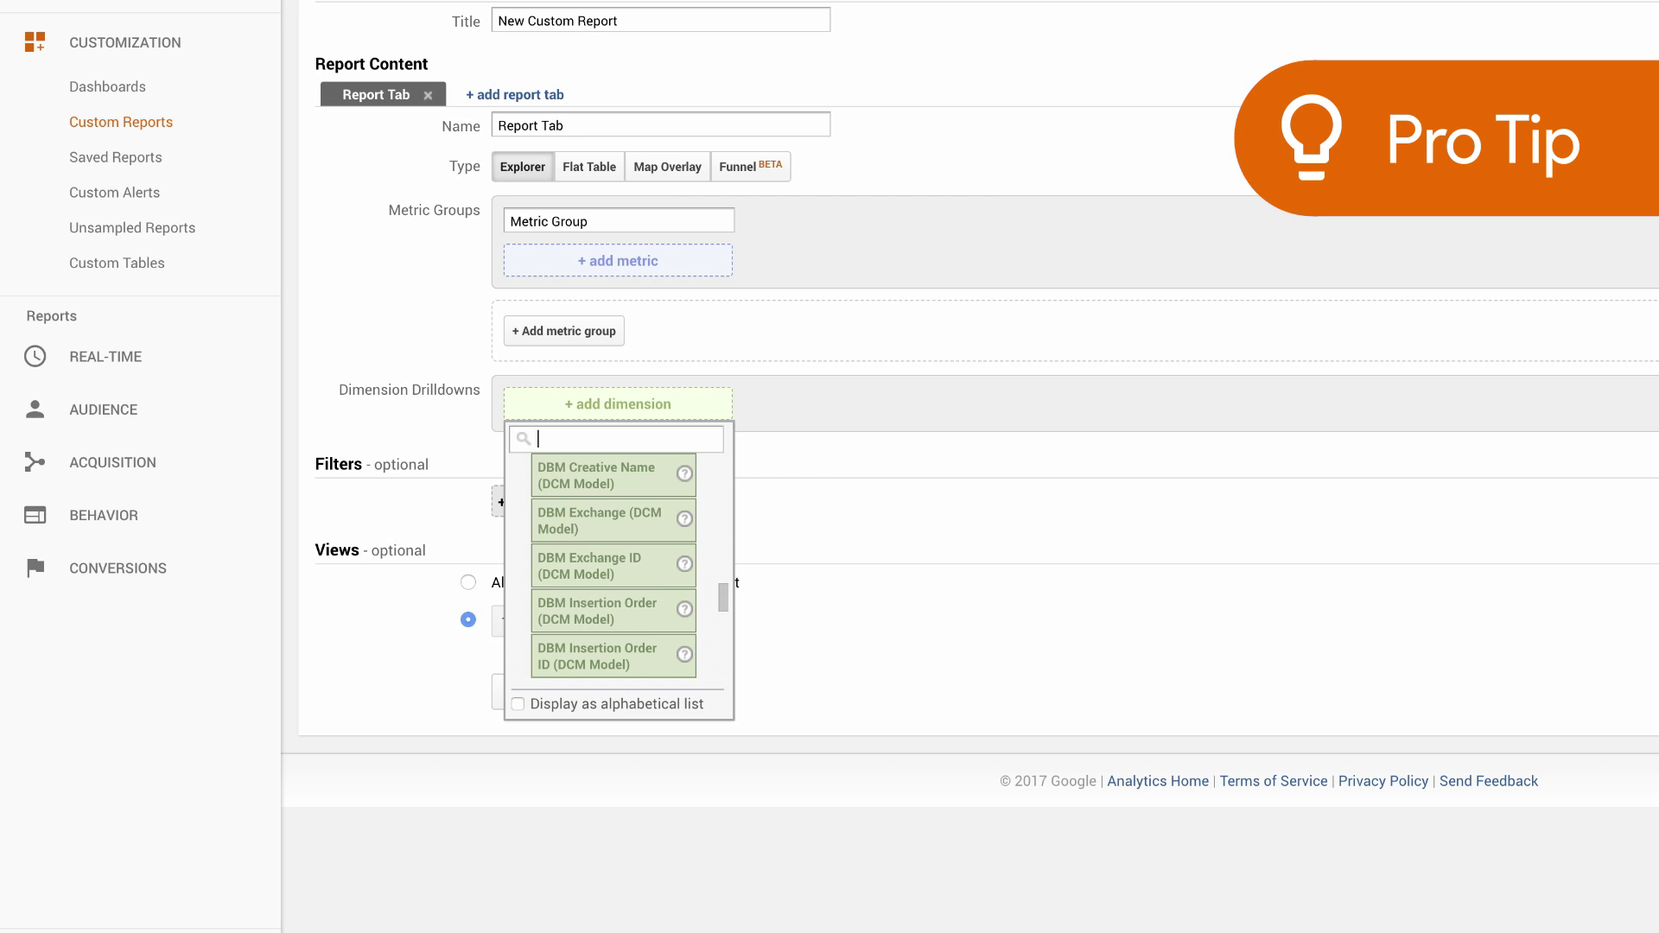
{"action": "type", "text": "source"}
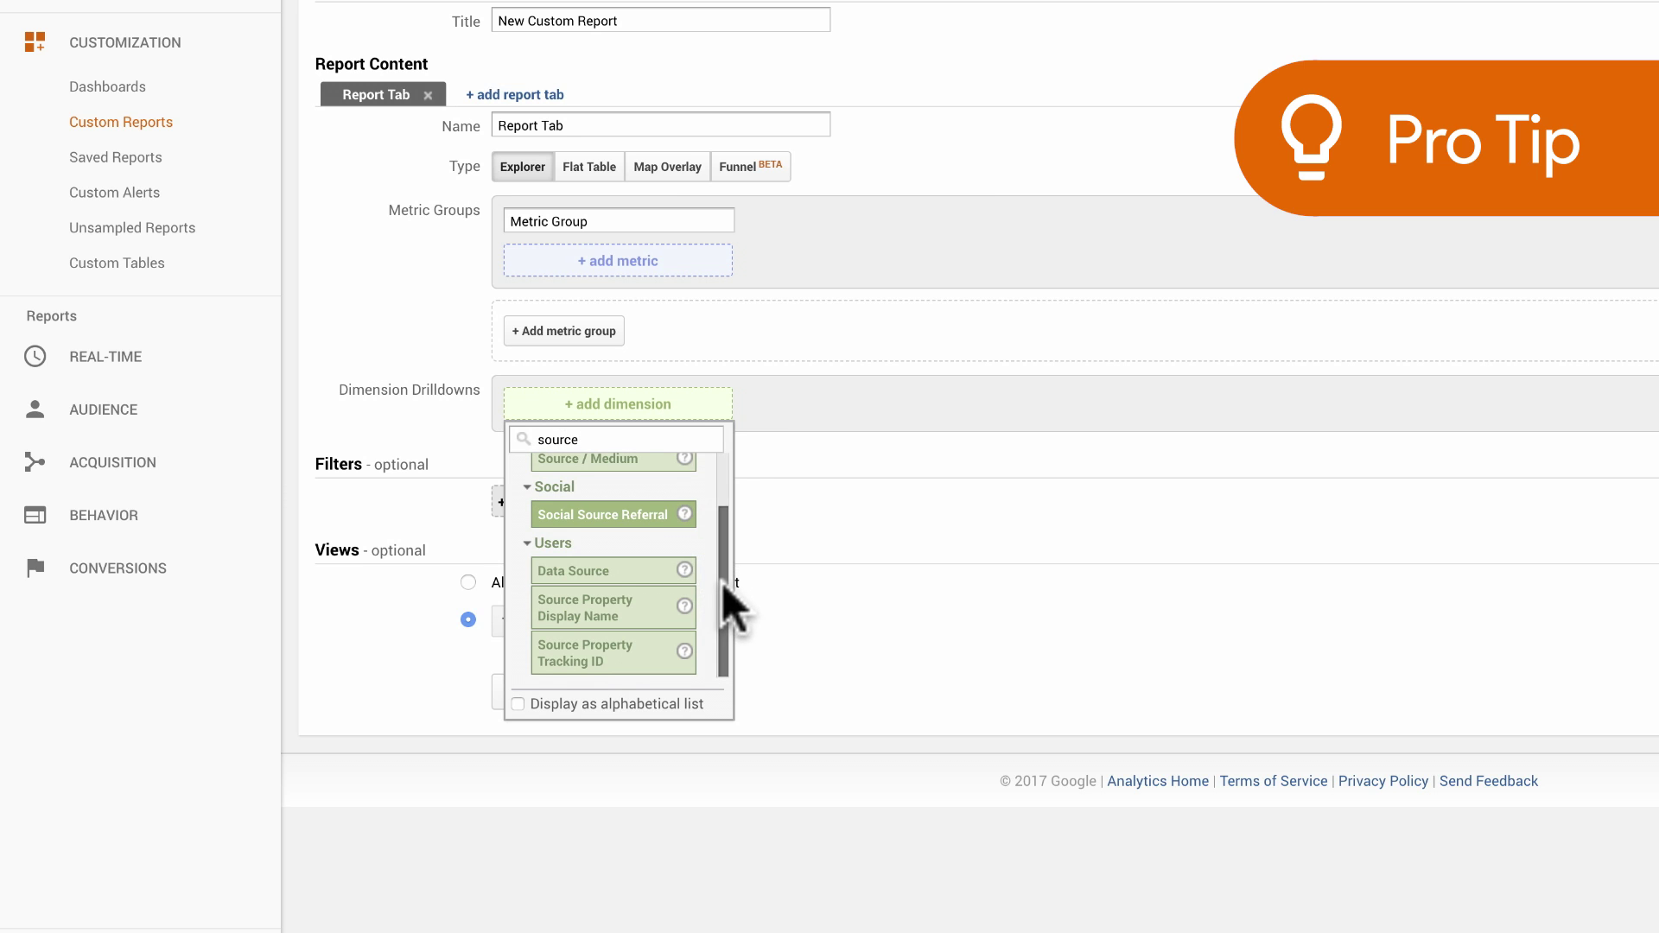